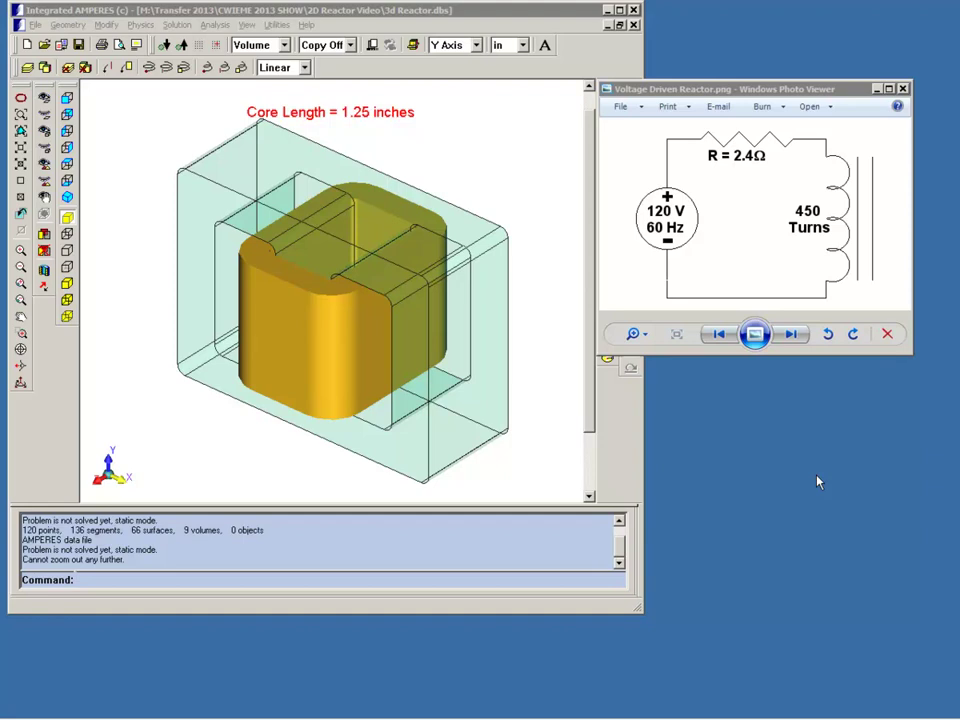
# Step: Look over the circuit diagram image, then bring the 3D reactor model back to the front
pyautogui.click(822, 90)
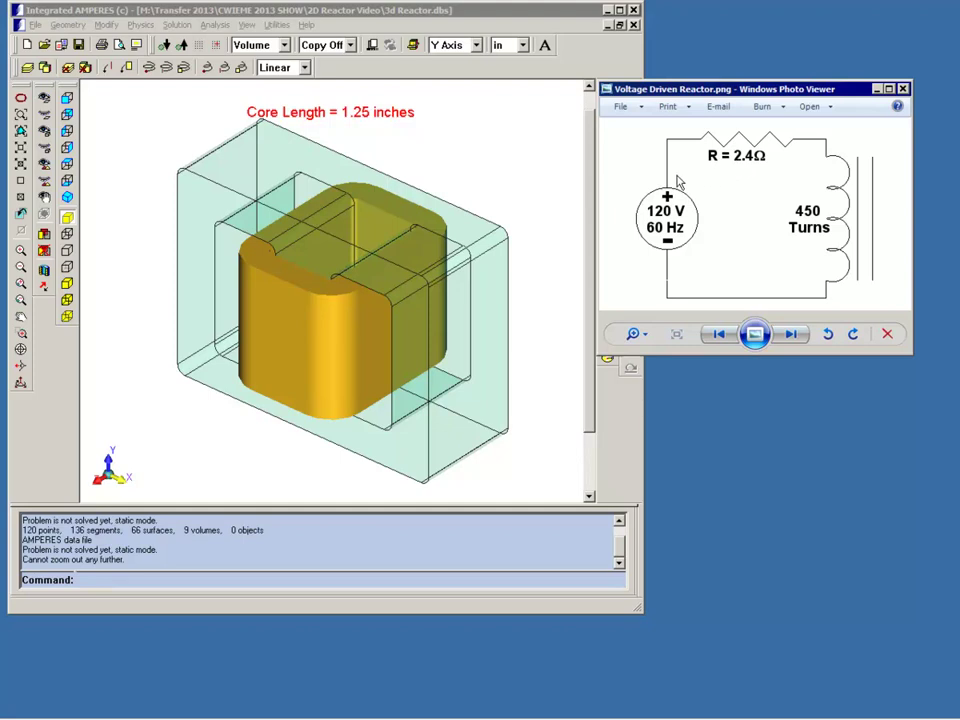
pyautogui.click(569, 64)
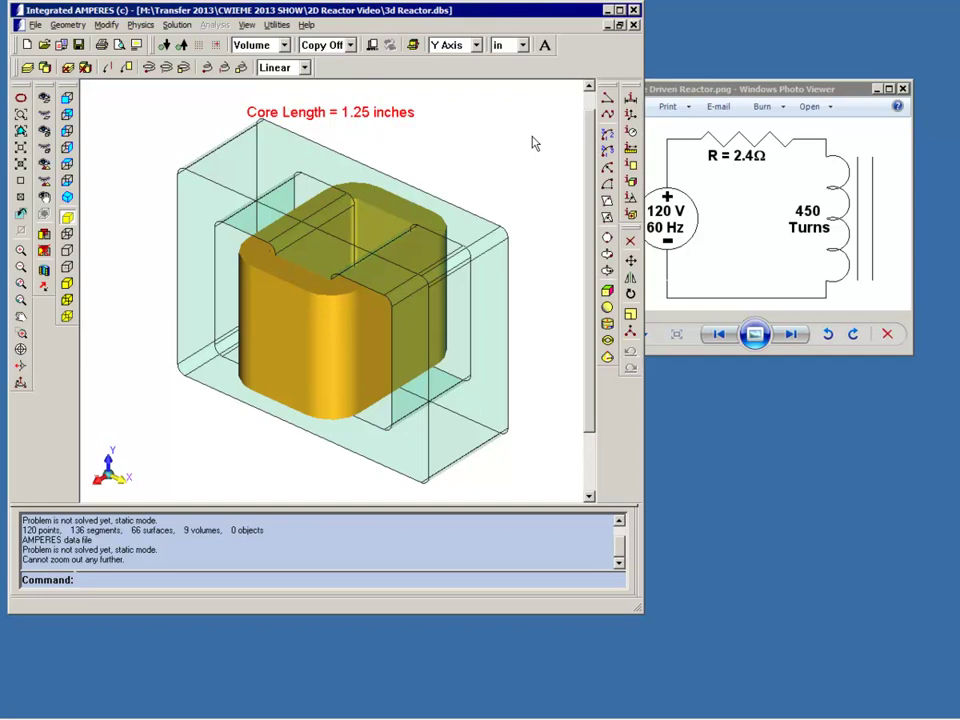
# Step: Rotate the 3D reactor model on the canvas to see another side of it
pyautogui.moveTo(544, 148)
pyautogui.mouseDown()
pyautogui.moveTo(535, 174)
pyautogui.moveTo(521, 178)
pyautogui.moveTo(531, 178)
pyautogui.moveTo(546, 148)
pyautogui.mouseUp()
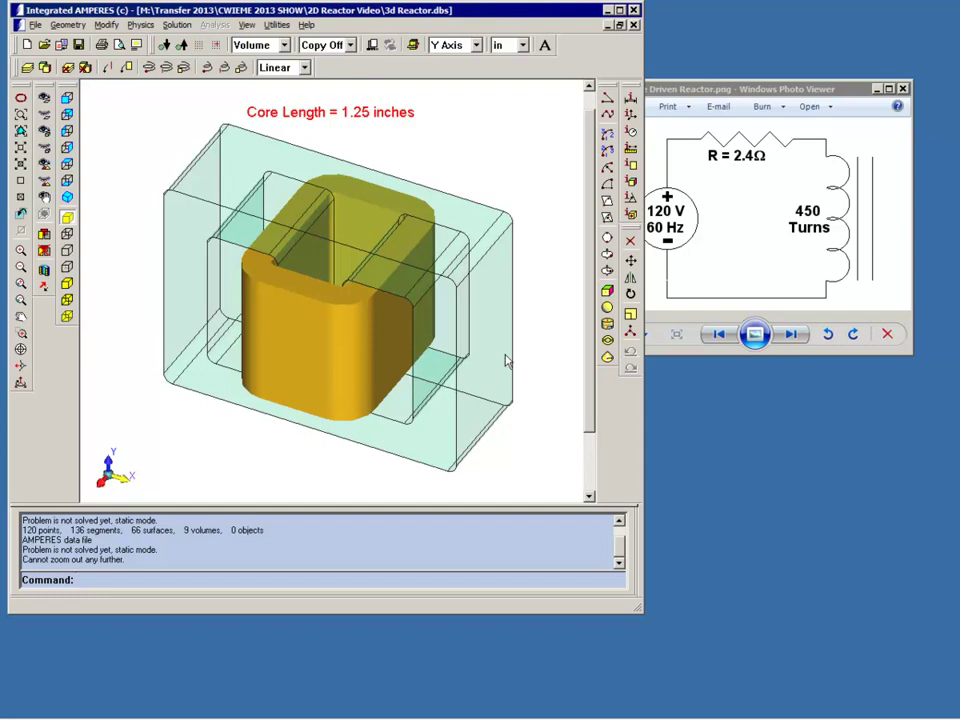
pyautogui.moveTo(565, 179)
pyautogui.mouseDown()
pyautogui.moveTo(575, 183)
pyautogui.moveTo(538, 186)
pyautogui.moveTo(521, 159)
pyautogui.mouseUp()
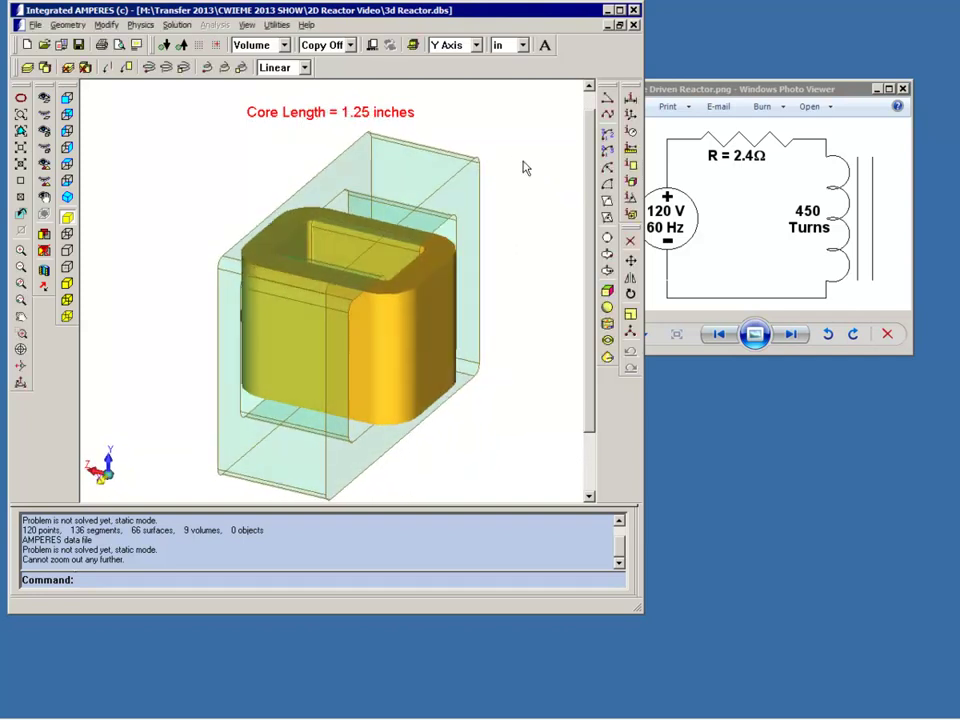
# Step: Cut the reactor to its 2D XY cross-section on the Z=0 plane
pyautogui.click(414, 45)
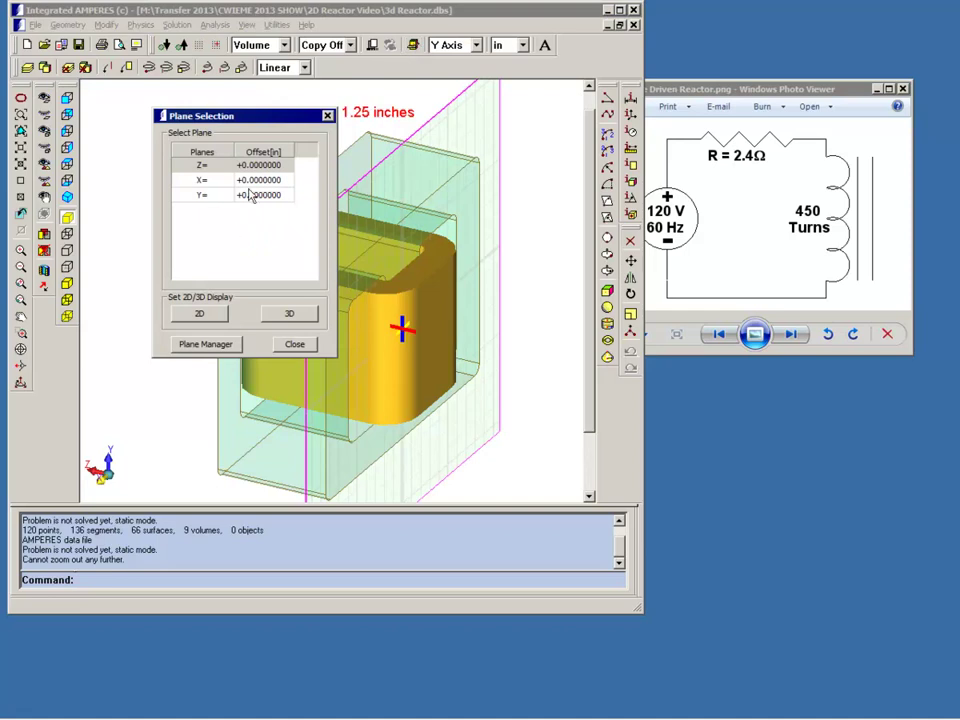
pyautogui.moveTo(258, 114); pyautogui.dragTo(161, 108)
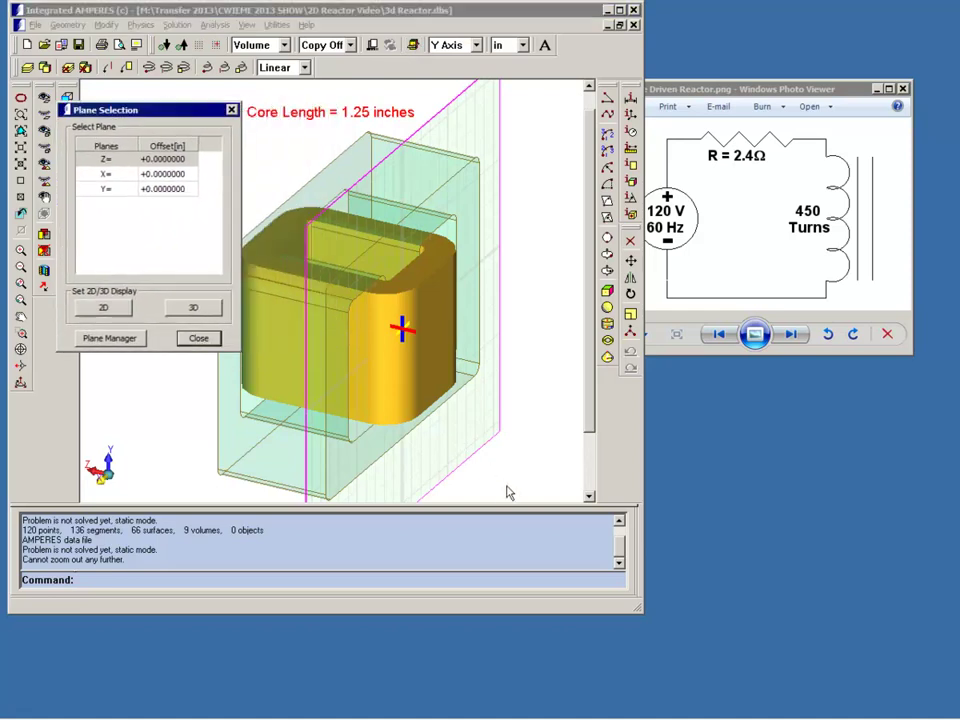
pyautogui.moveTo(510, 493)
pyautogui.mouseDown()
pyautogui.moveTo(516, 486)
pyautogui.moveTo(500, 494)
pyautogui.mouseUp()
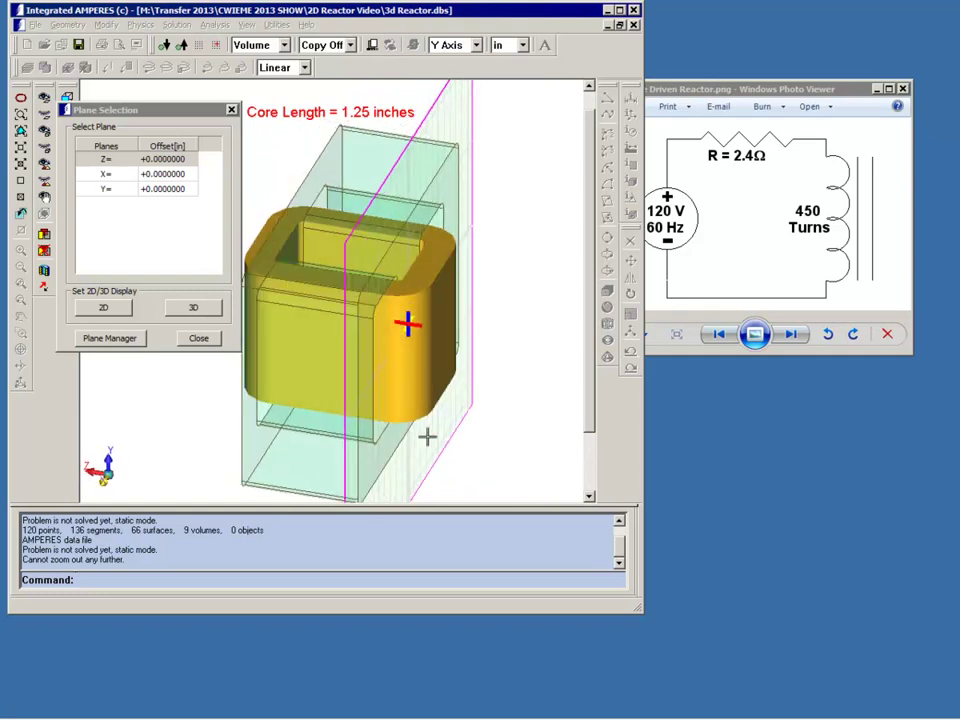
pyautogui.click(104, 310)
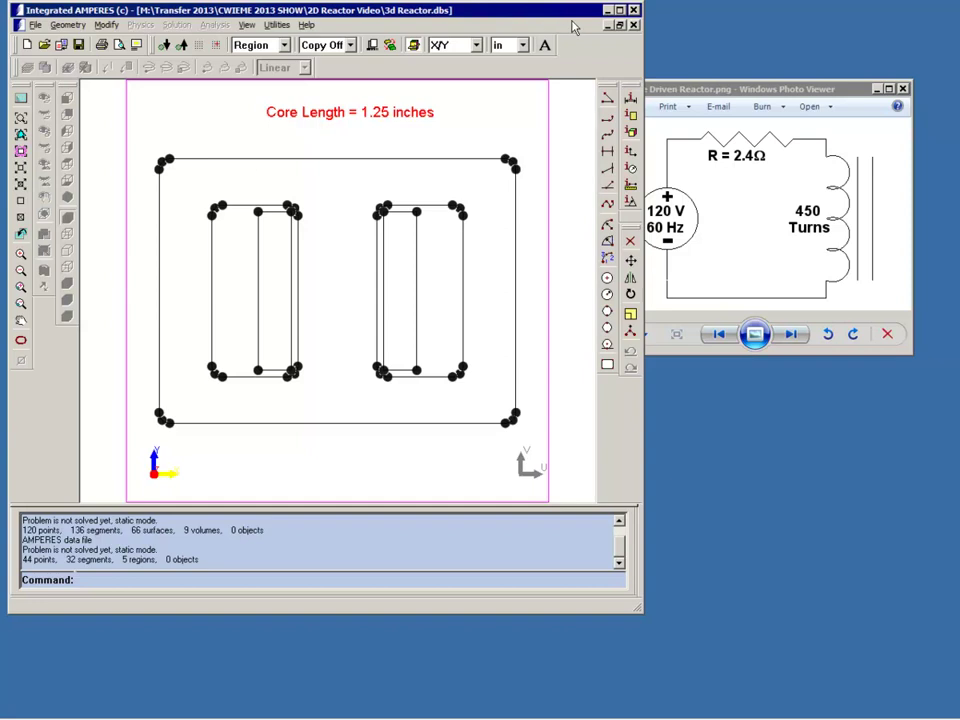
# Step: Switch to Integrated OERSTED and accept the Two-D, 1.25 in, harmonic 60 Hz physics setup
pyautogui.click(608, 11)
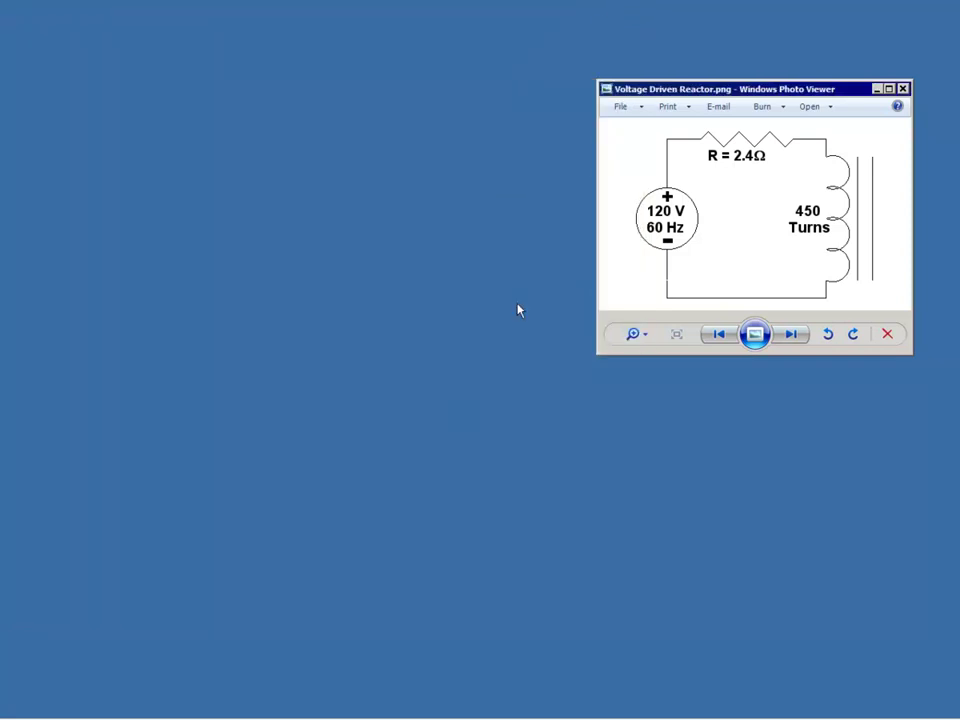
pyautogui.moveTo(335, 717)
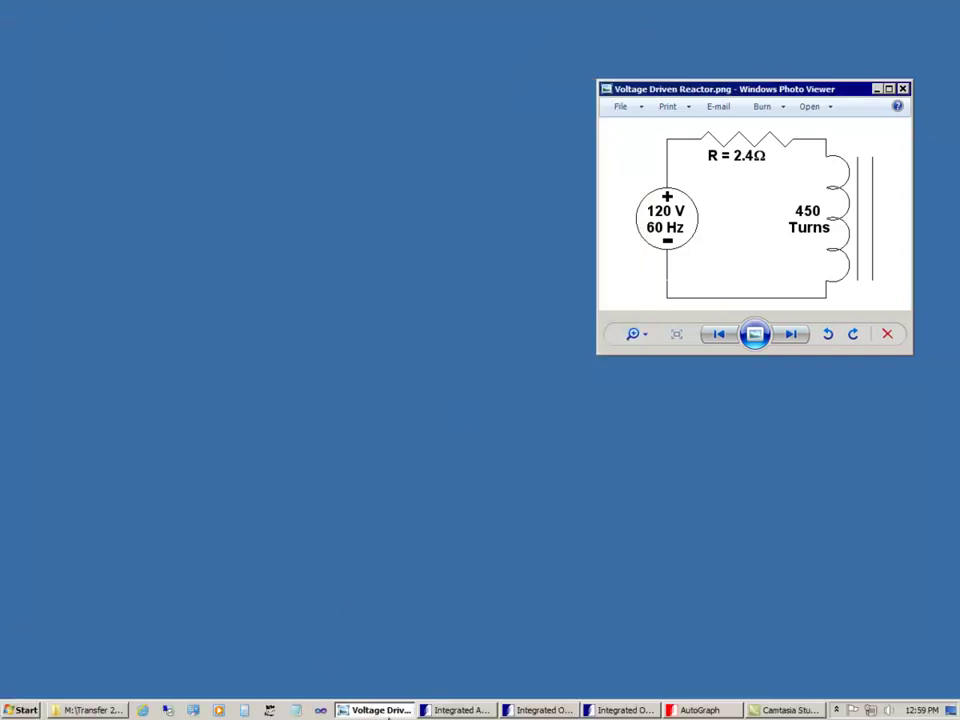
pyautogui.click(543, 710)
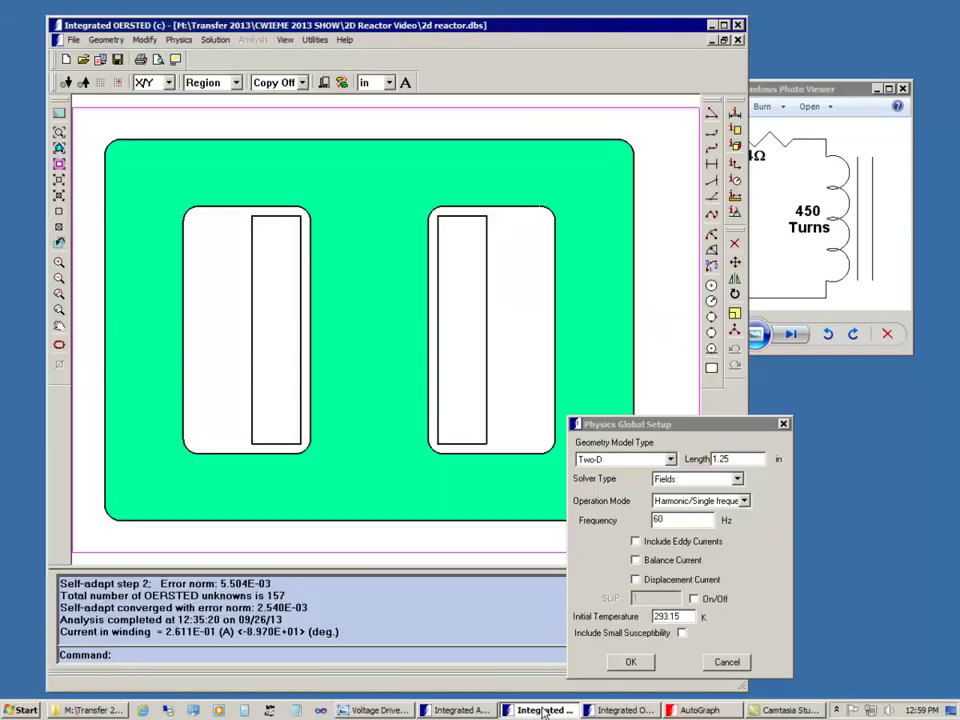
pyautogui.click(667, 427)
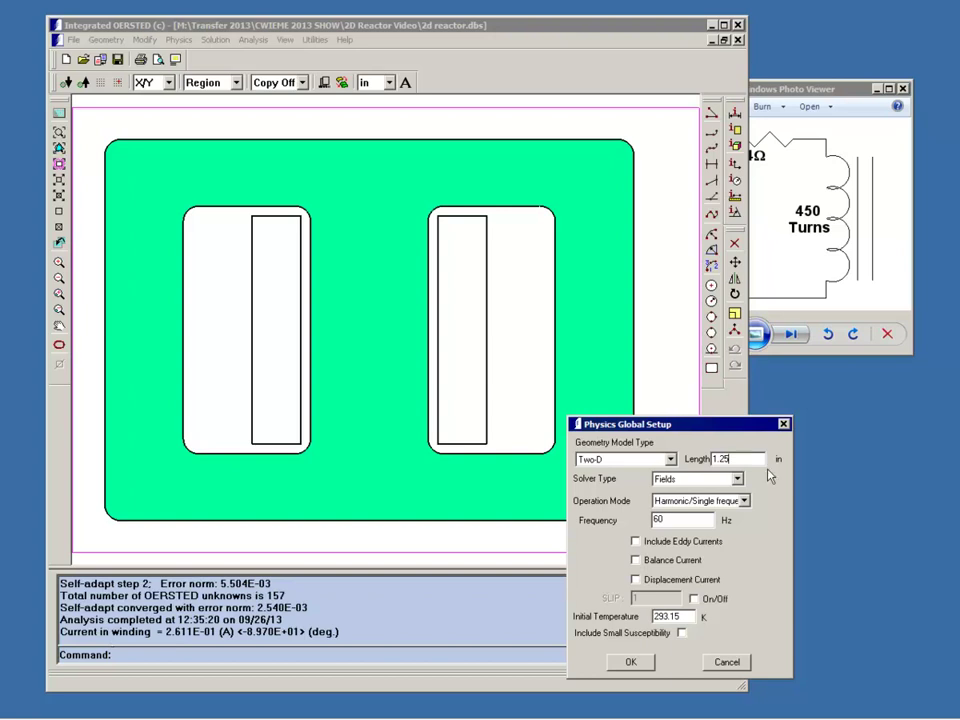
pyautogui.click(631, 664)
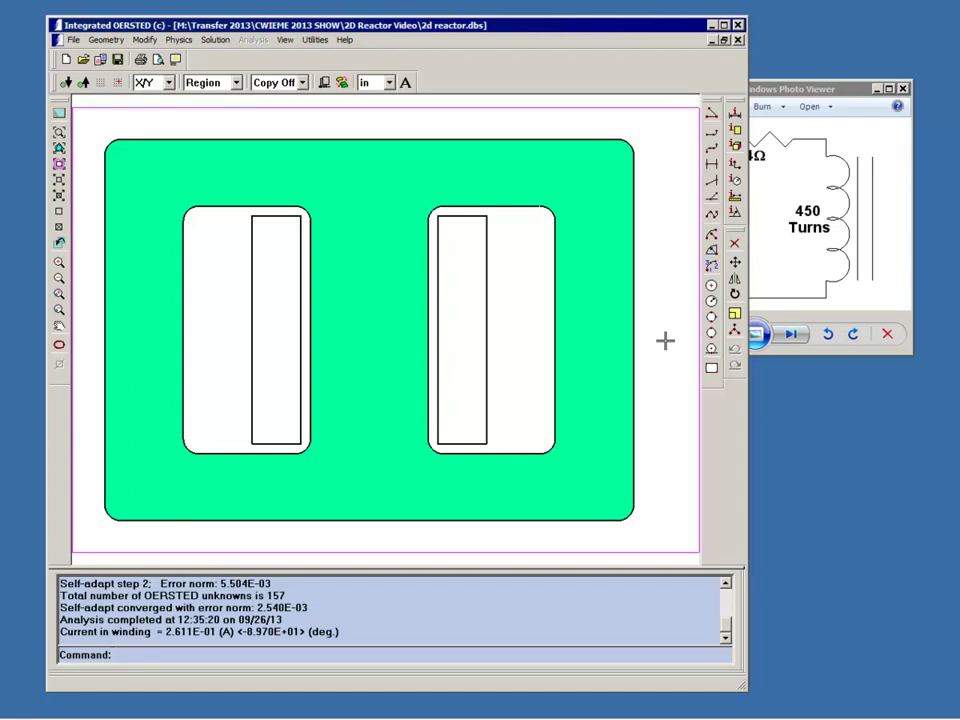
# Step: Define a 2.4 resistance, 450-turn coil with the left region as input and right as output
pyautogui.click(180, 42)
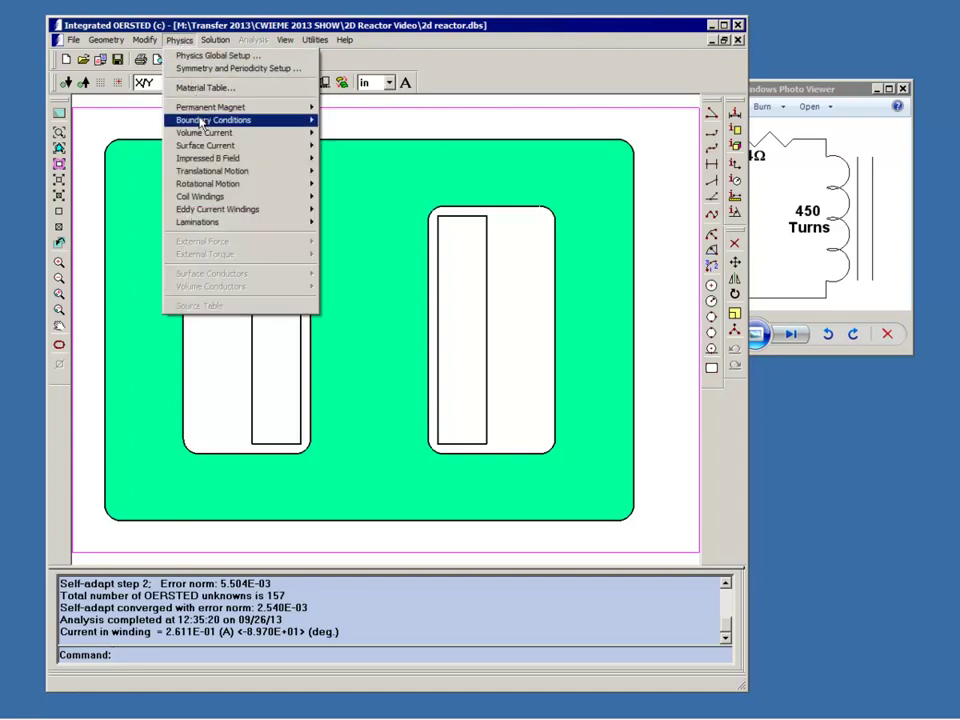
pyautogui.moveTo(165, 197)
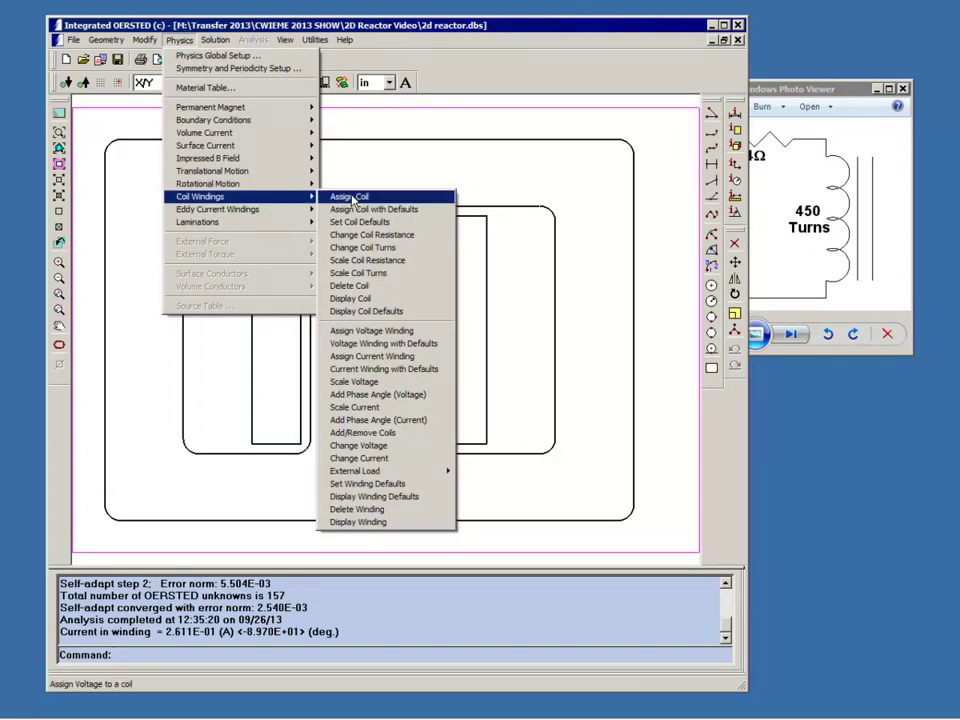
pyautogui.click(349, 196)
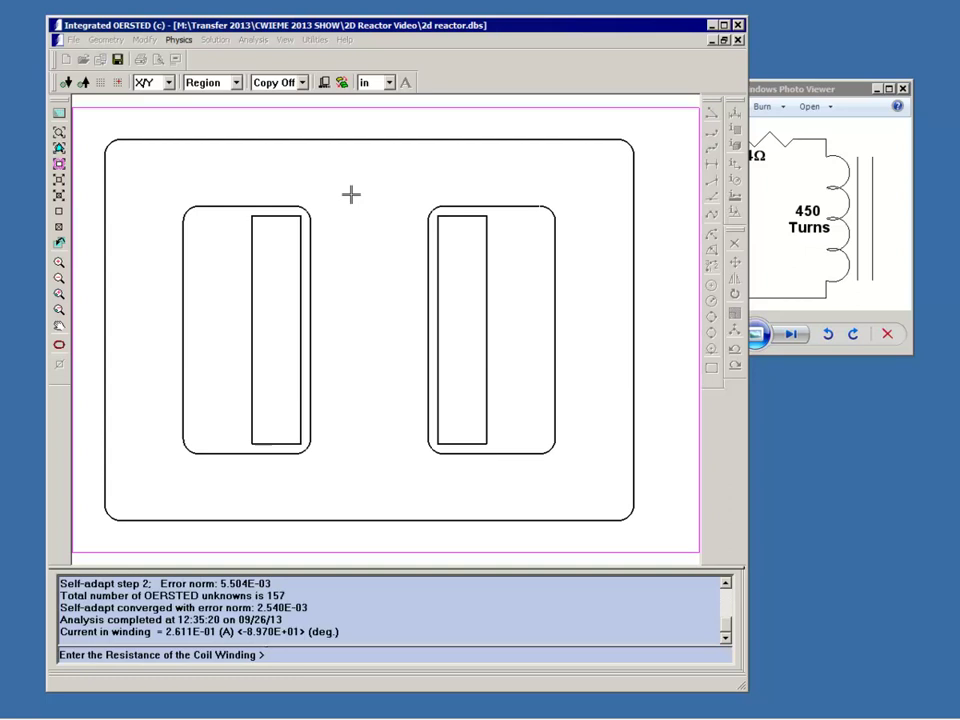
pyautogui.write('2.4')
pyautogui.press('Return')
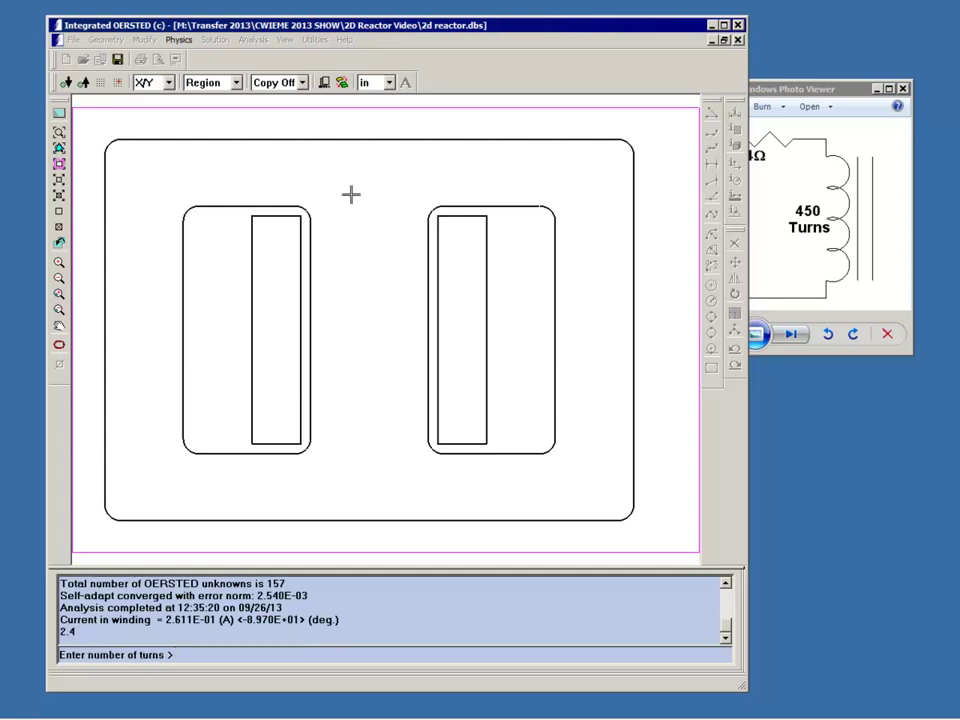
pyautogui.write('450')
pyautogui.press('Return')
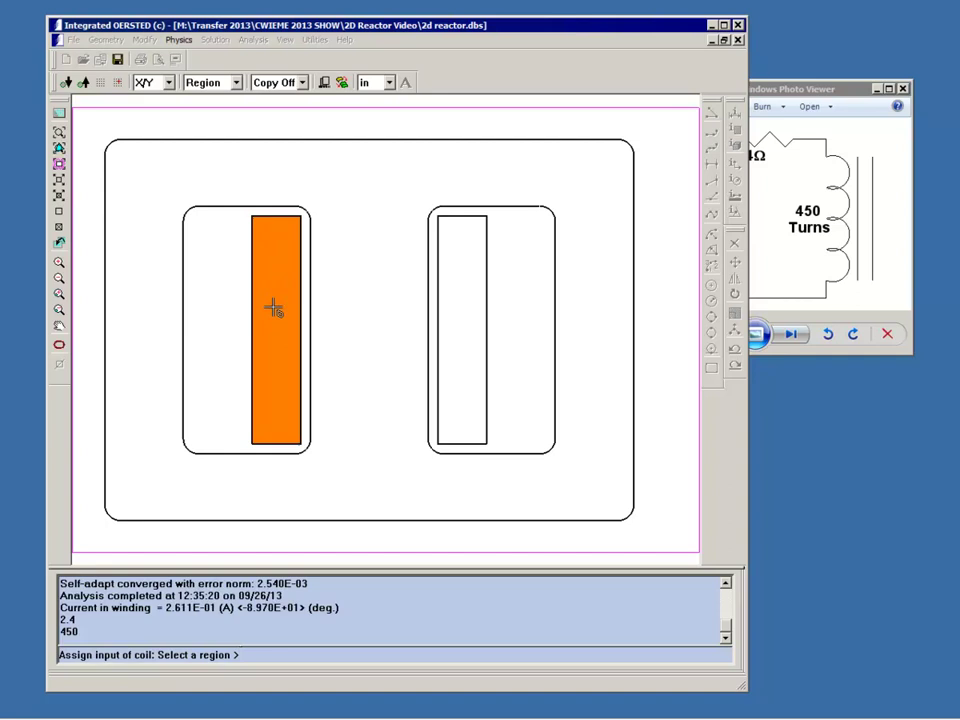
pyautogui.click(273, 308)
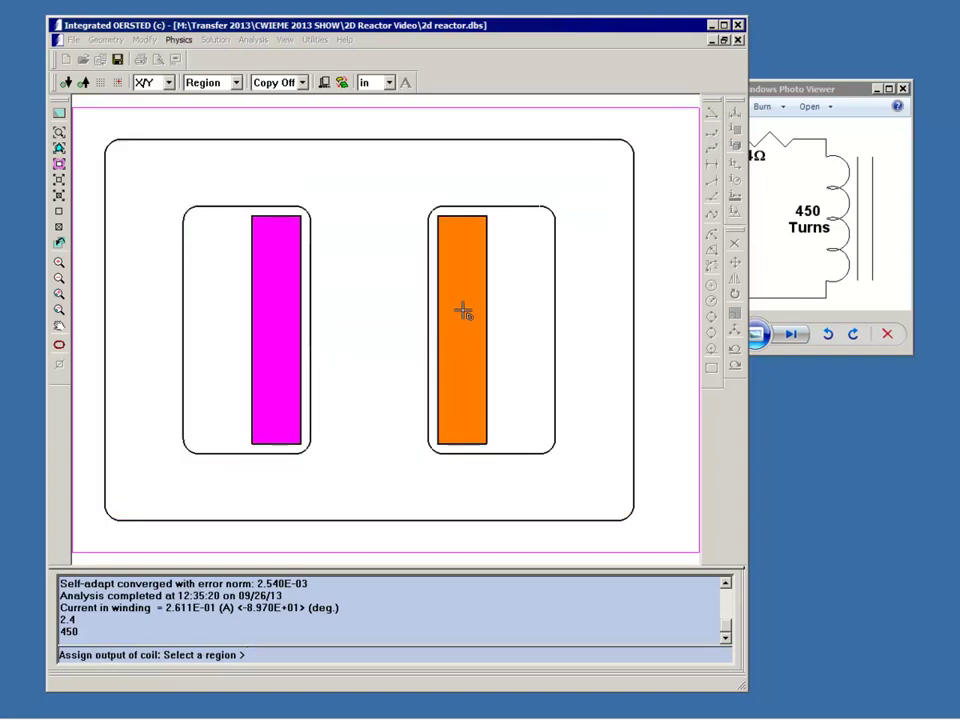
pyautogui.click(488, 304)
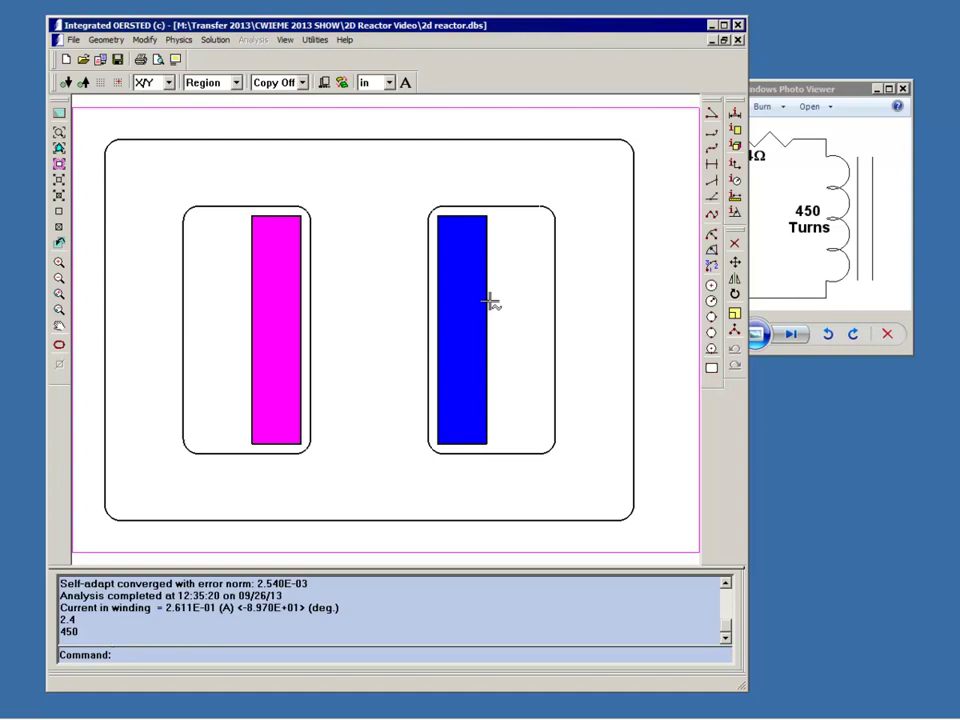
# Step: Assign the coil as a voltage winding driven at 120 V with 0° phase
pyautogui.click(179, 40)
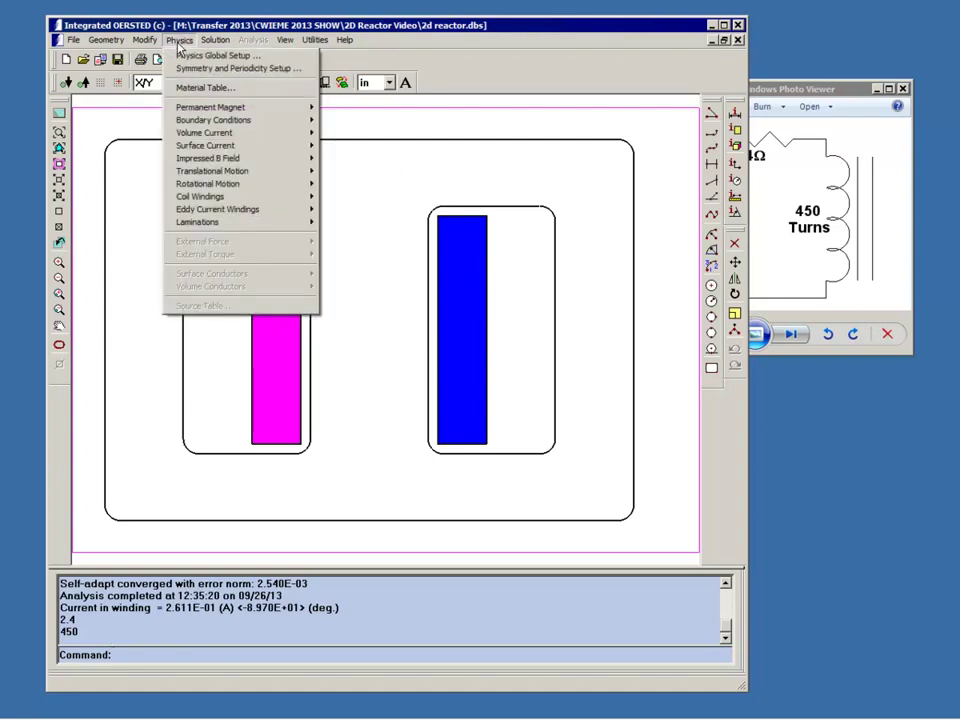
pyautogui.moveTo(200, 196)
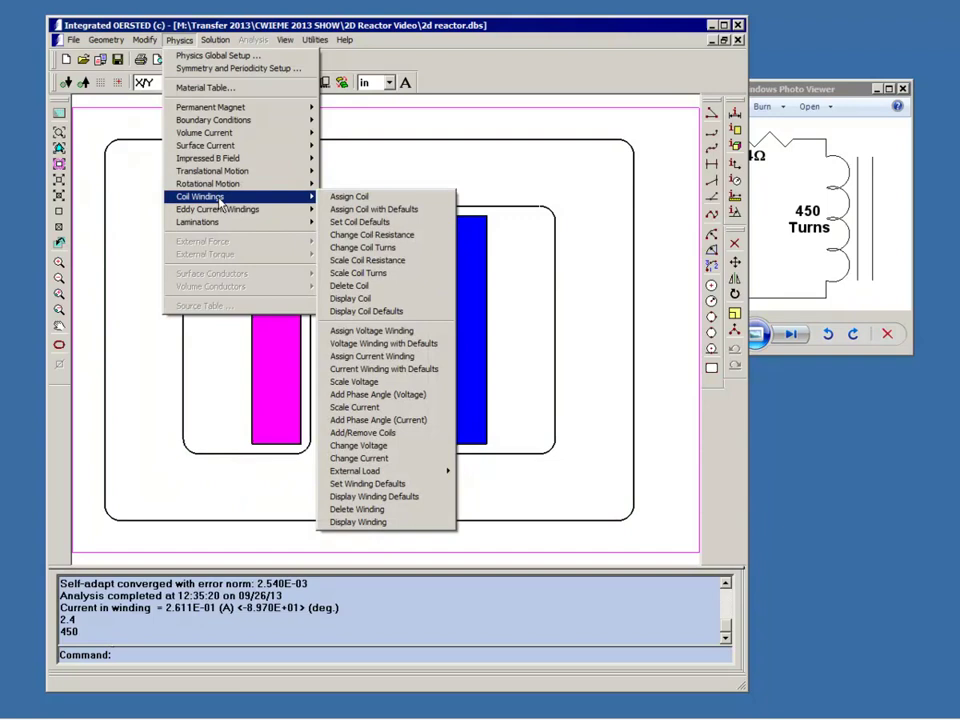
pyautogui.click(399, 332)
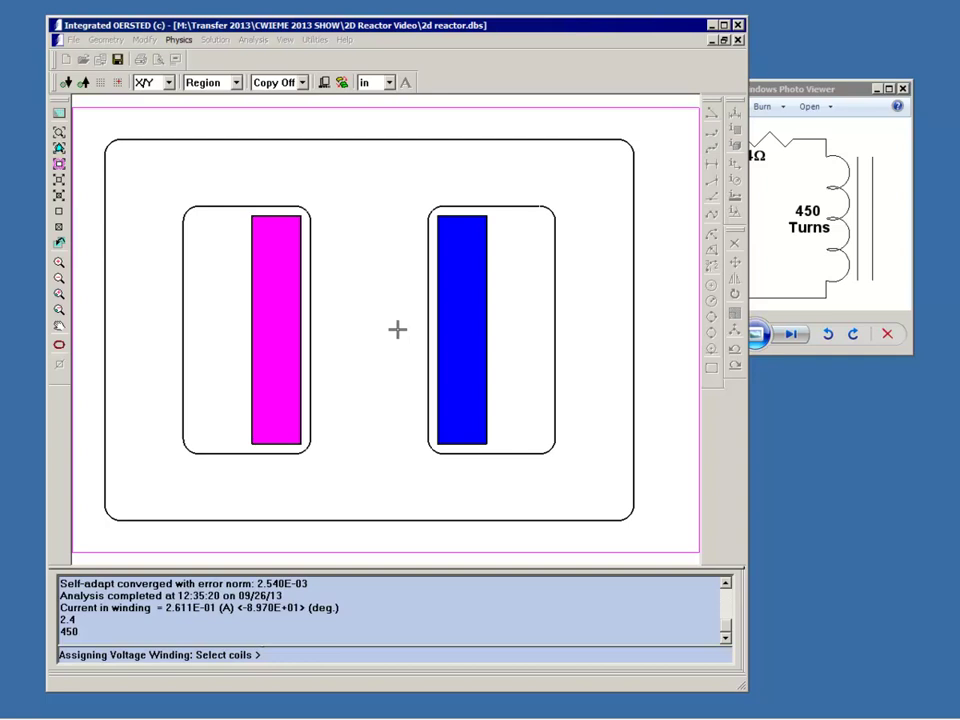
pyautogui.click(298, 334)
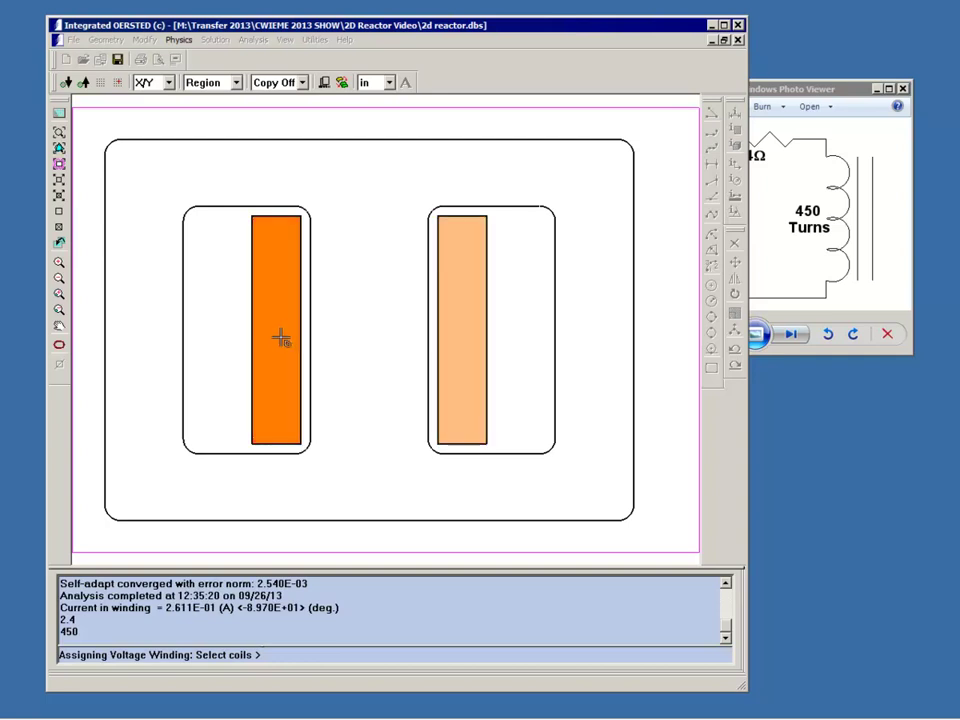
pyautogui.rightClick(281, 338)
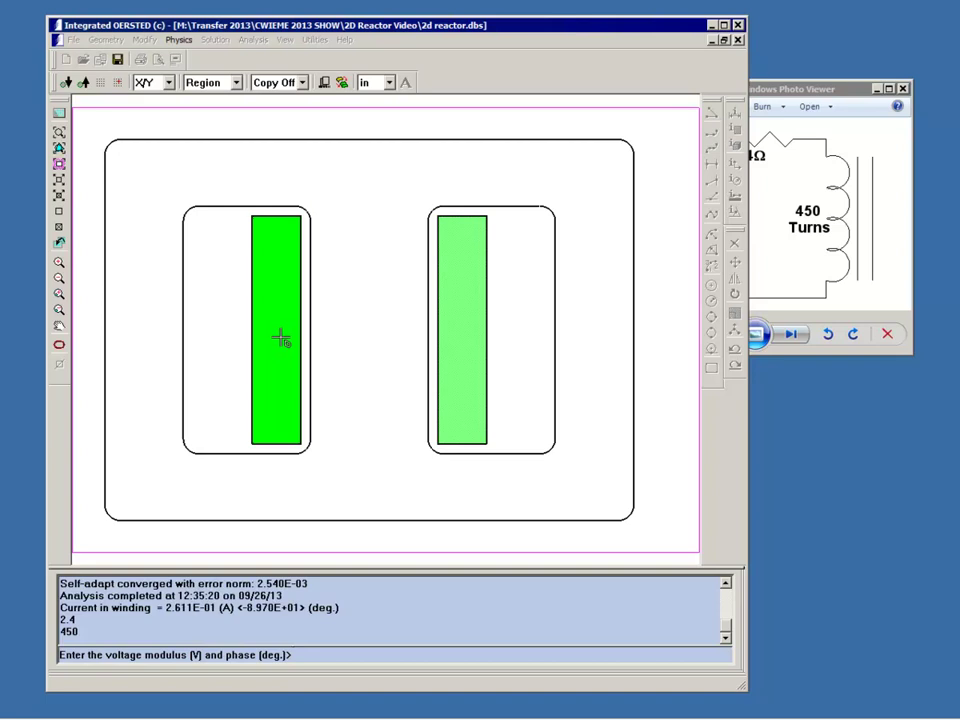
pyautogui.write('120 0')
pyautogui.press('Return')
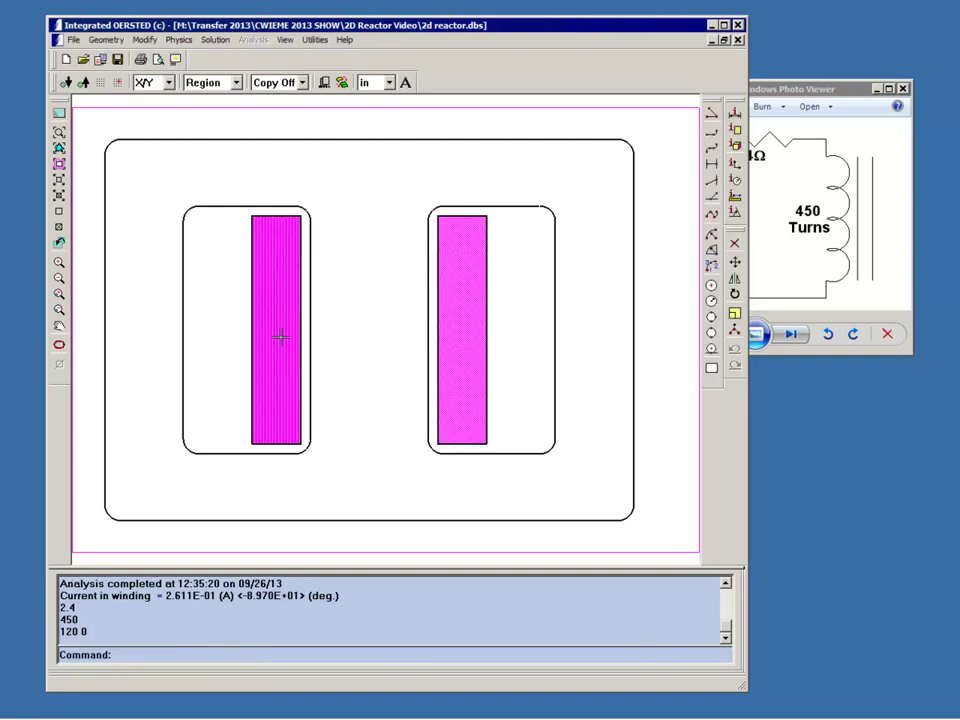
# Step: Solve the 2D reactor model and plot its magnetic field lines
pyautogui.click(218, 39)
pyautogui.click(231, 80)
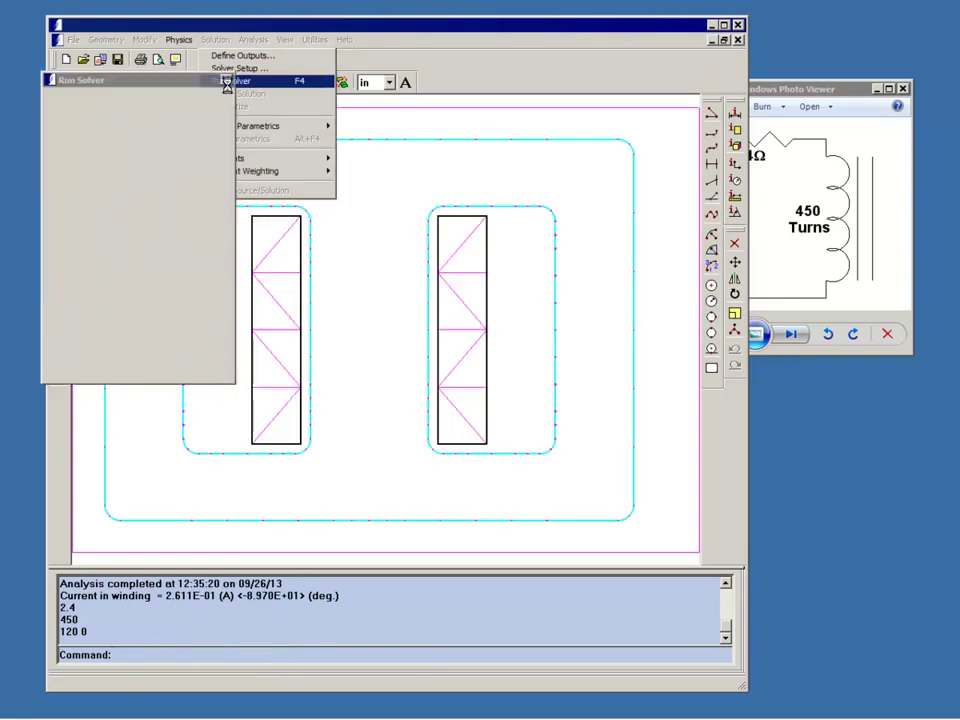
pyautogui.click(226, 81)
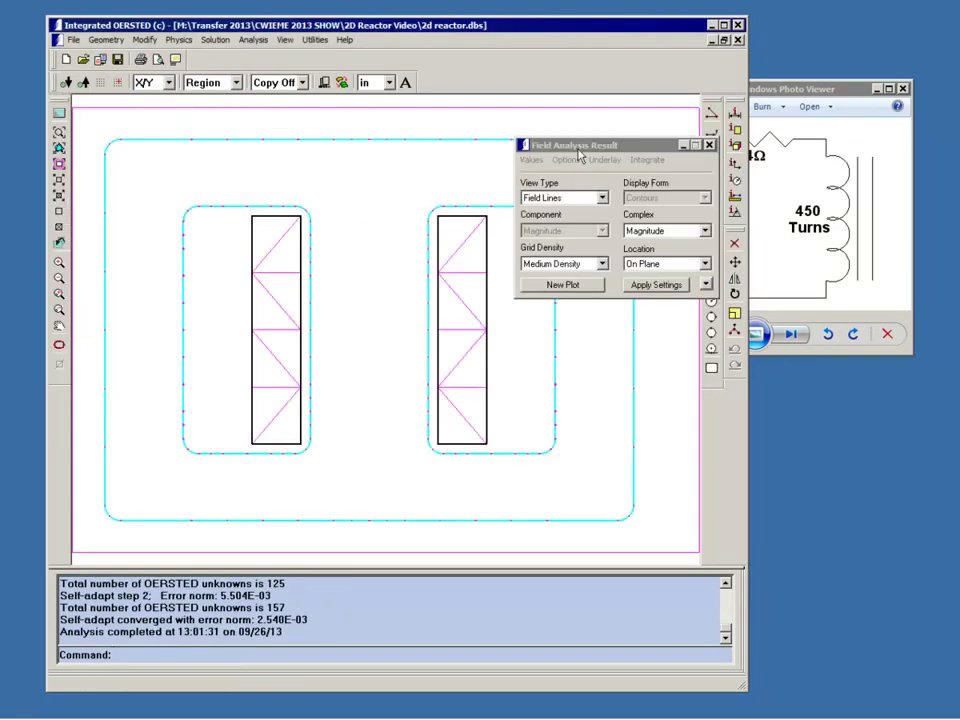
pyautogui.click(584, 286)
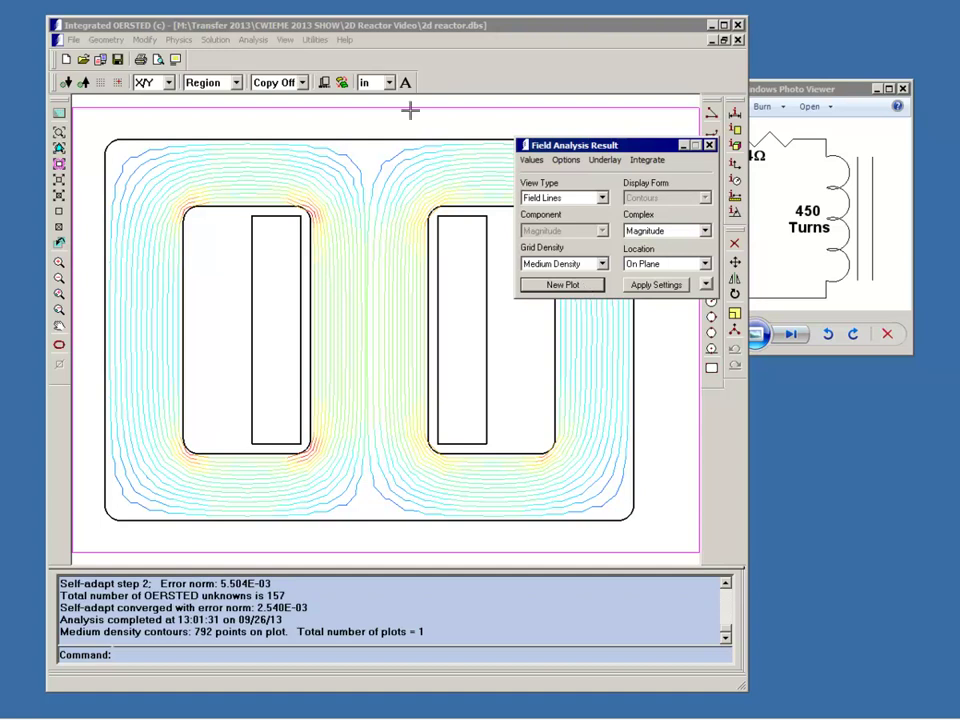
pyautogui.click(254, 40)
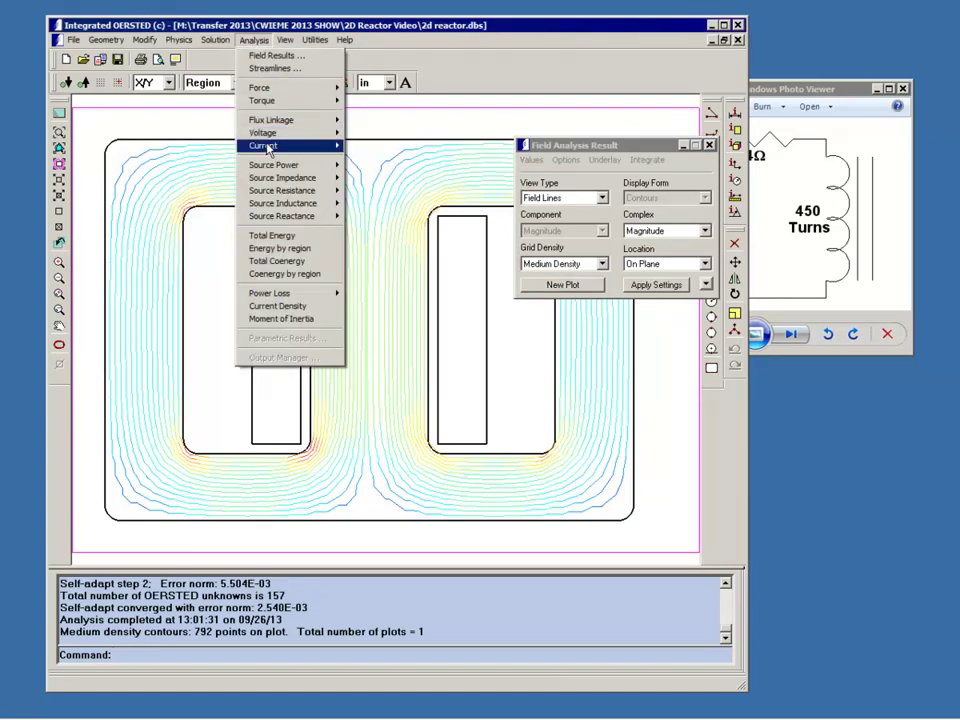
# Step: Compute the coil winding current, reading about 0.2611 A at −89.7°
pyautogui.moveTo(246, 146)
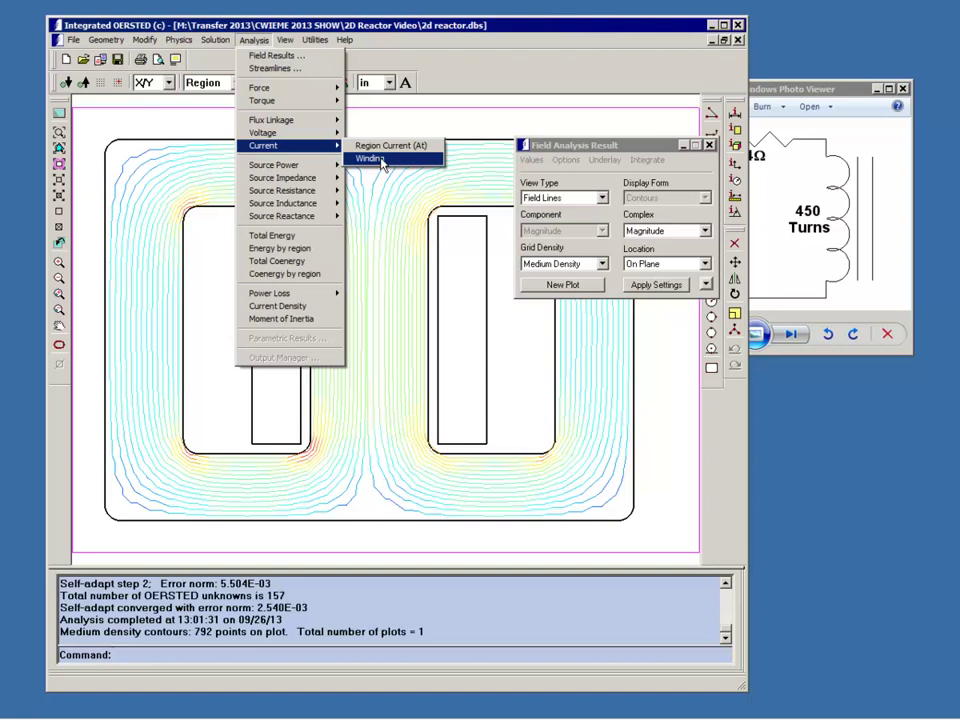
pyautogui.click(381, 160)
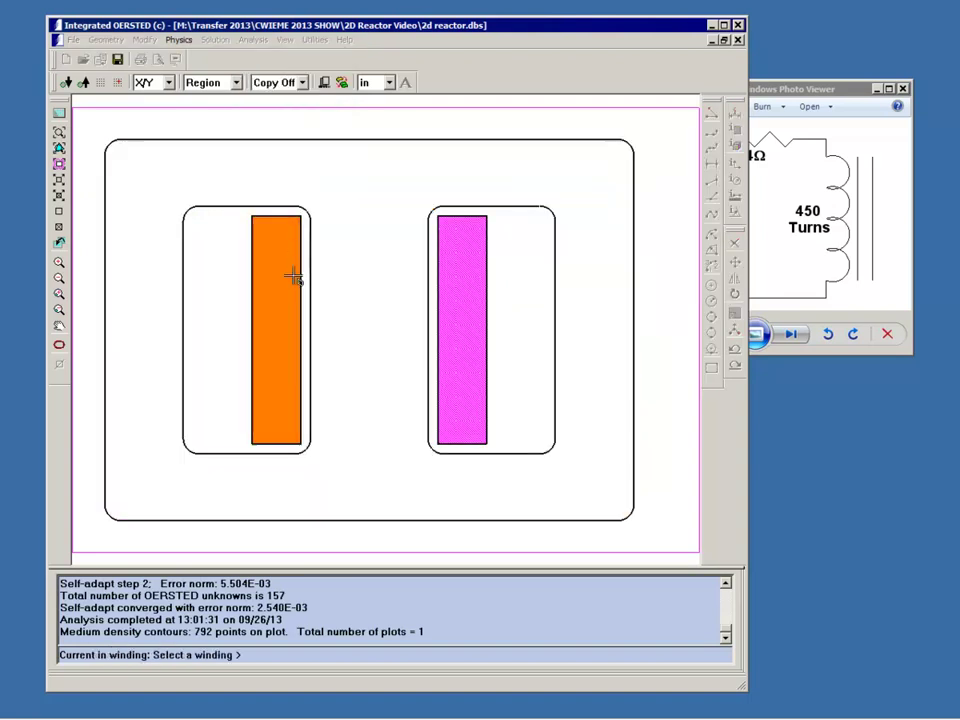
pyautogui.click(272, 307)
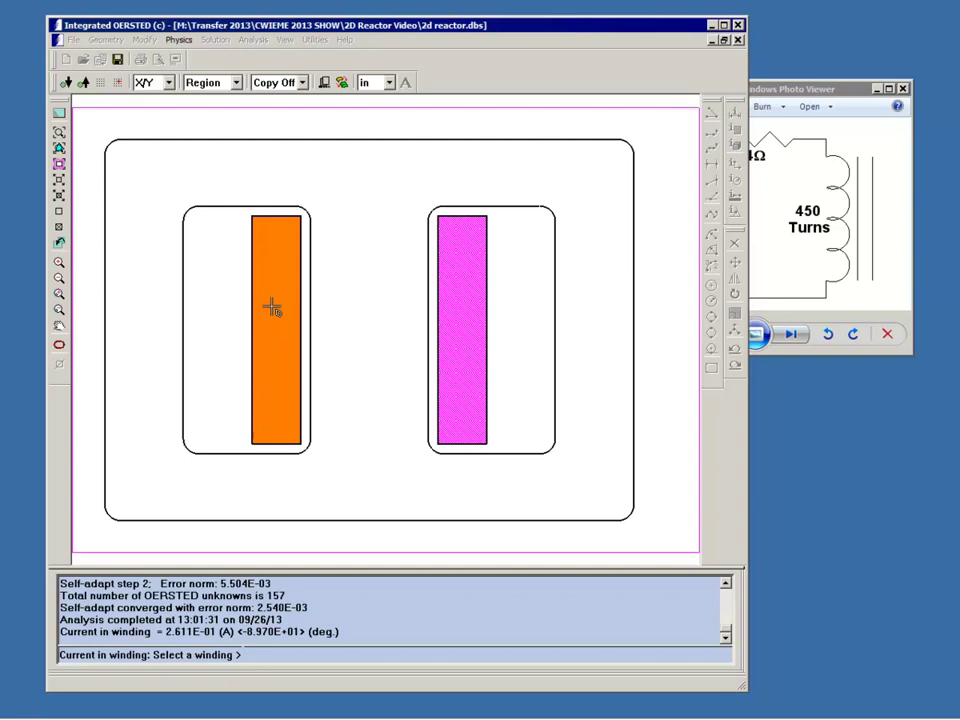
pyautogui.rightClick(272, 307)
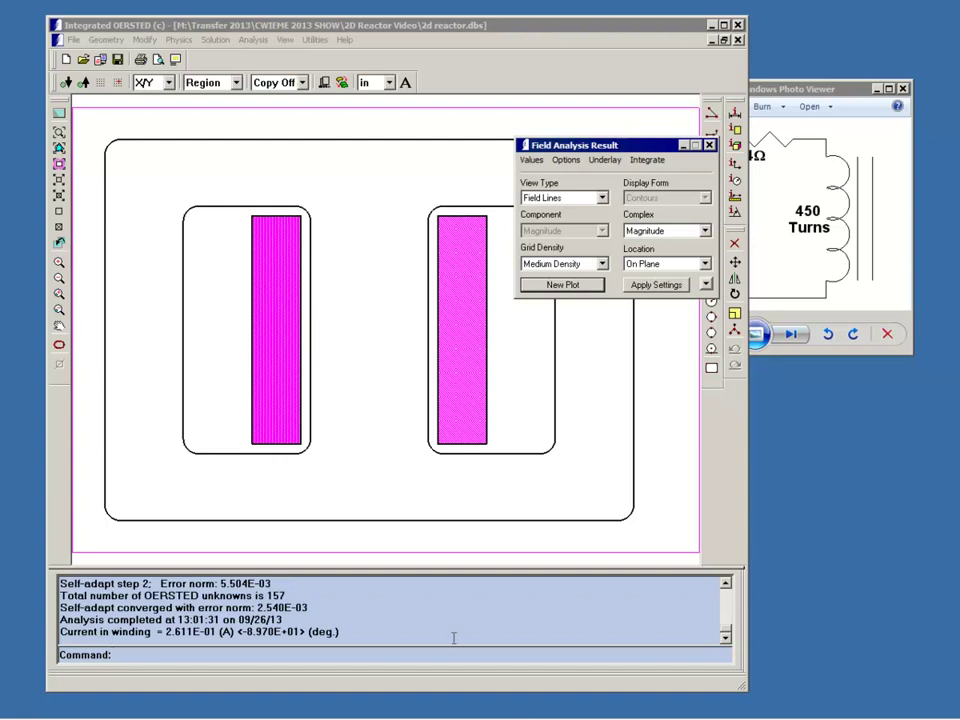
pyautogui.moveTo(654, 713)
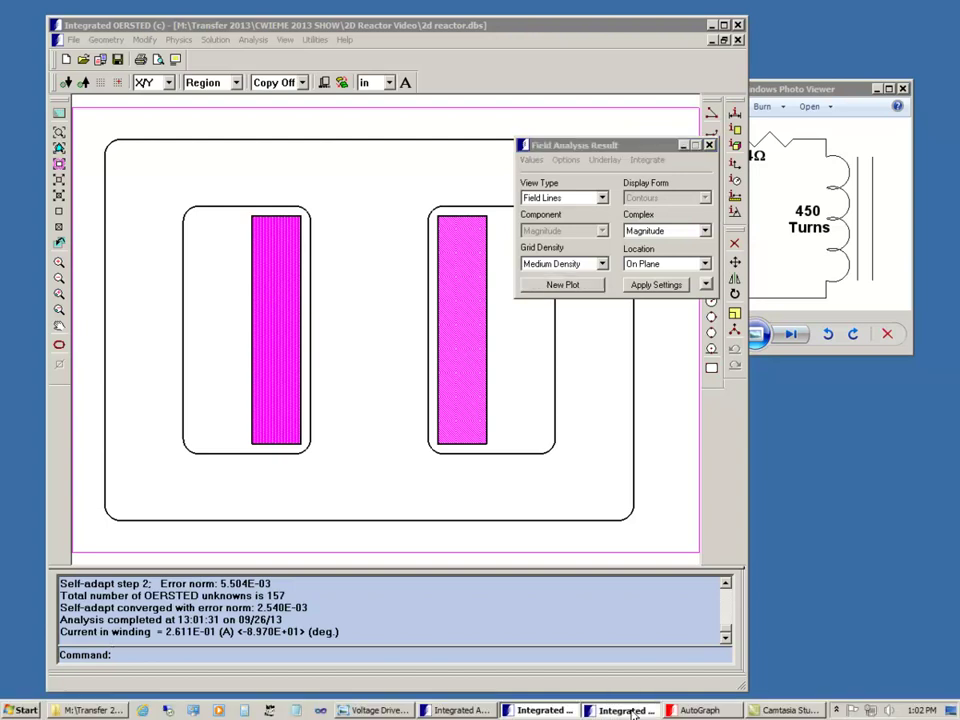
# Step: Open the frequency-sweep model and enlarge its Final Parametric Table to show all 31 rows
pyautogui.click(632, 711)
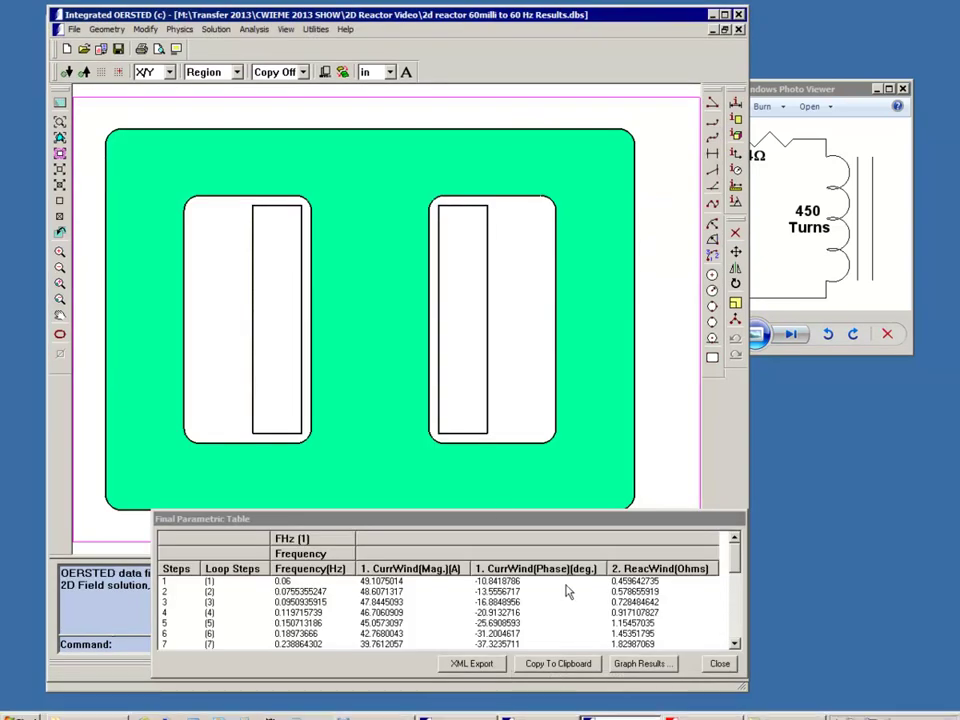
pyautogui.click(494, 511)
pyautogui.moveTo(494, 511); pyautogui.dragTo(491, 174)
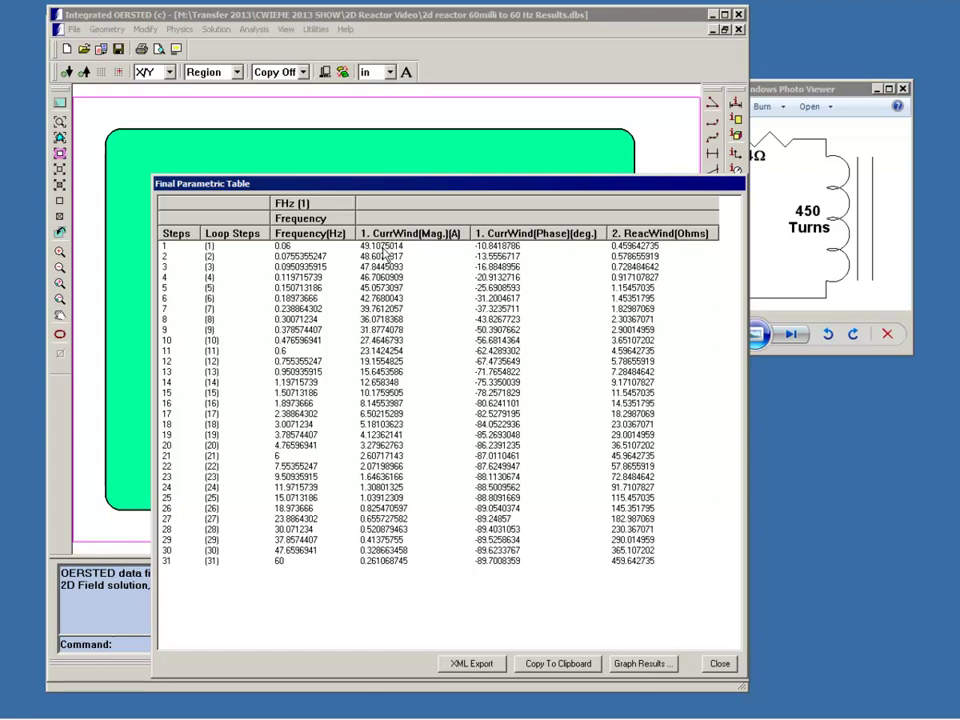
# Step: Bring the Voltage Driven Reactor.png circuit diagram in front of the table
pyautogui.click(780, 95)
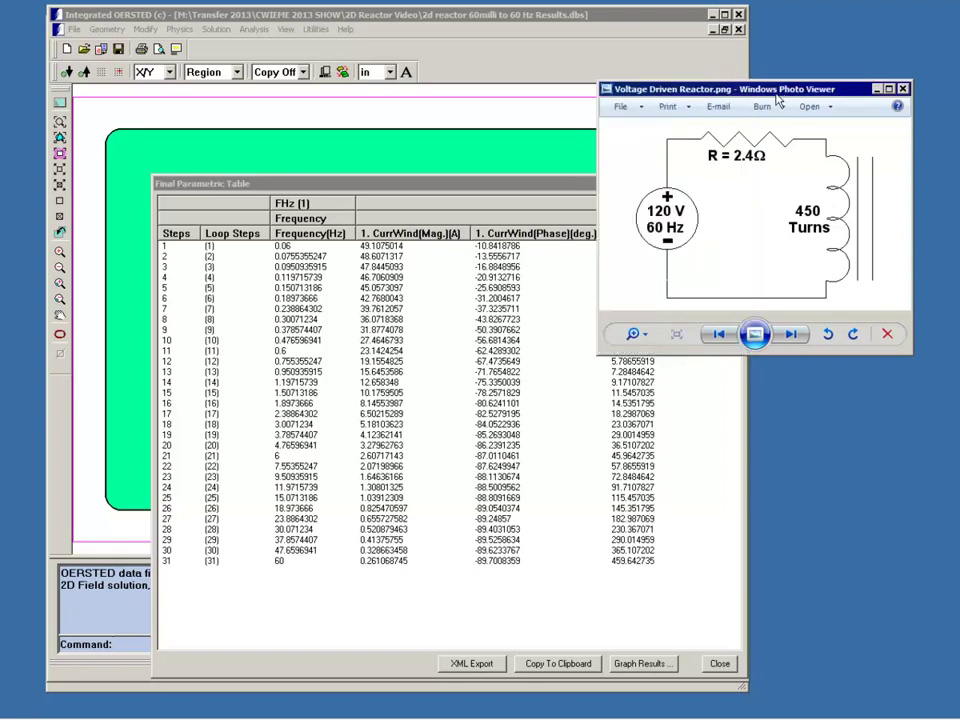